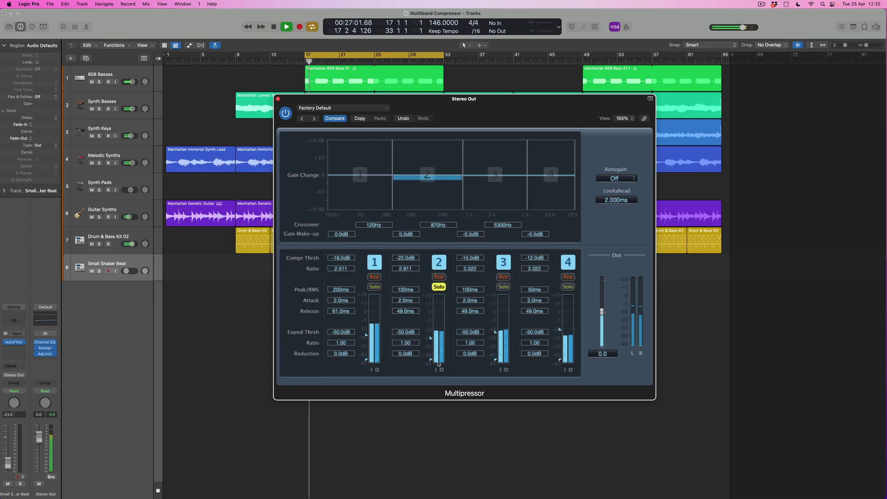
# Set band 2's compressor threshold to -23.0 dB, attack to 8.0 ms and release to 41.0 ms, and stop playback
pyautogui.moveTo(405, 304); pyautogui.dragTo(406, 301)
pyautogui.moveTo(401, 258); pyautogui.dragTo(402, 261)
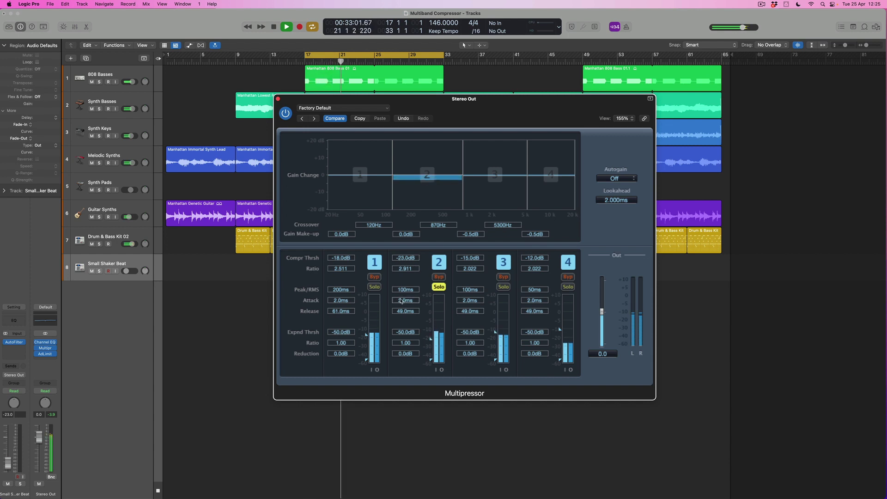
pyautogui.moveTo(400, 294); pyautogui.dragTo(400, 318)
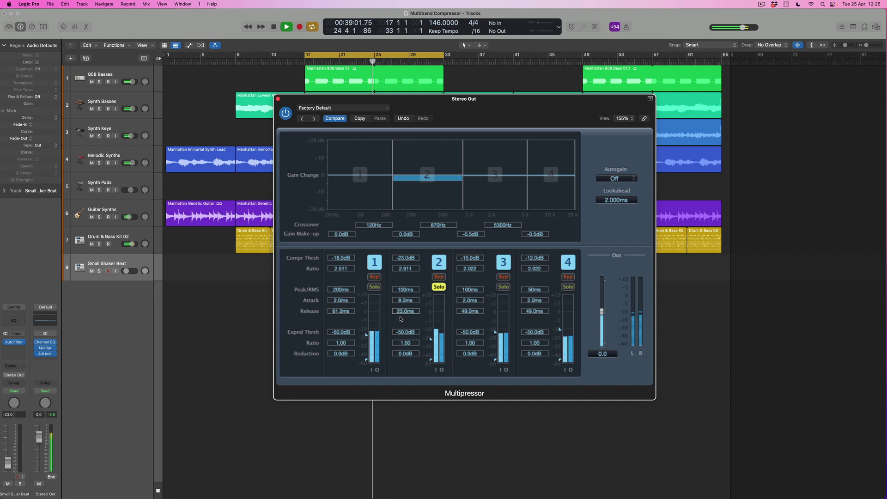
pyautogui.moveTo(400, 317); pyautogui.dragTo(400, 312)
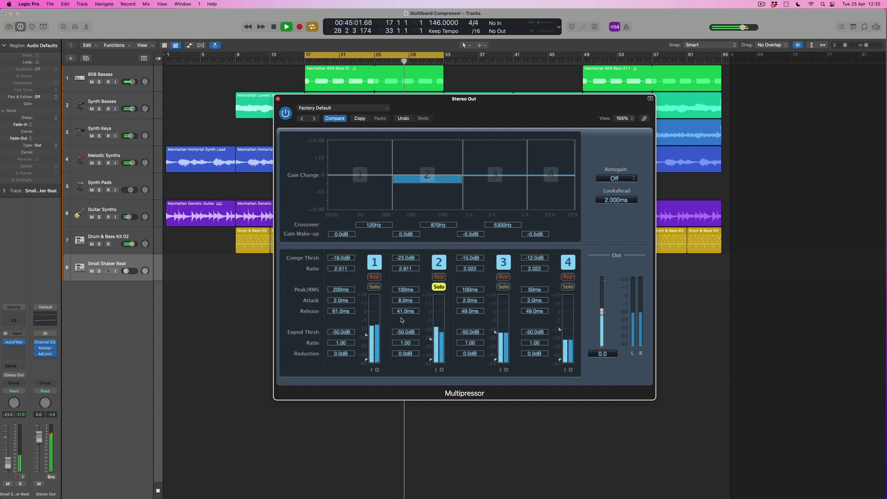
pyautogui.press('space')
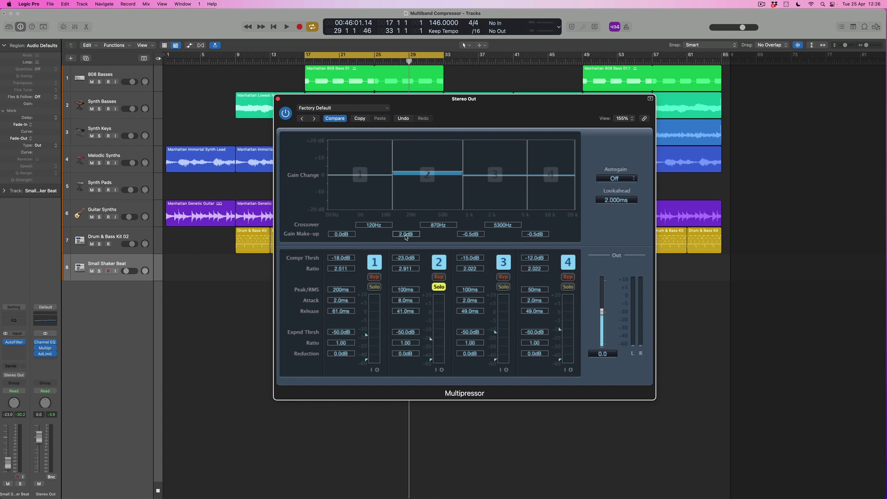
# Play the loop while trying different make-up gains for band 2, settling on 2.0 dB
pyautogui.press('space')
pyautogui.moveTo(405, 237); pyautogui.dragTo(402, 232)
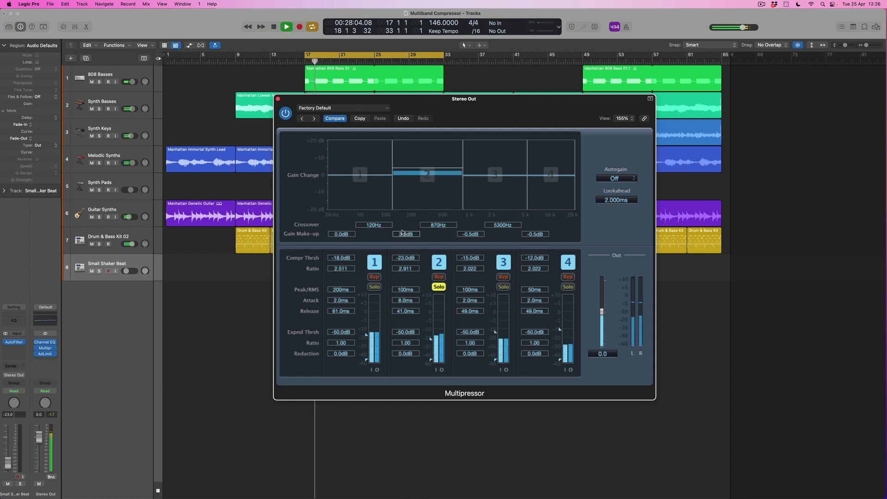
pyautogui.moveTo(402, 234)
pyautogui.mouseDown()
pyautogui.moveTo(402, 252)
pyautogui.moveTo(405, 237)
pyautogui.mouseUp()
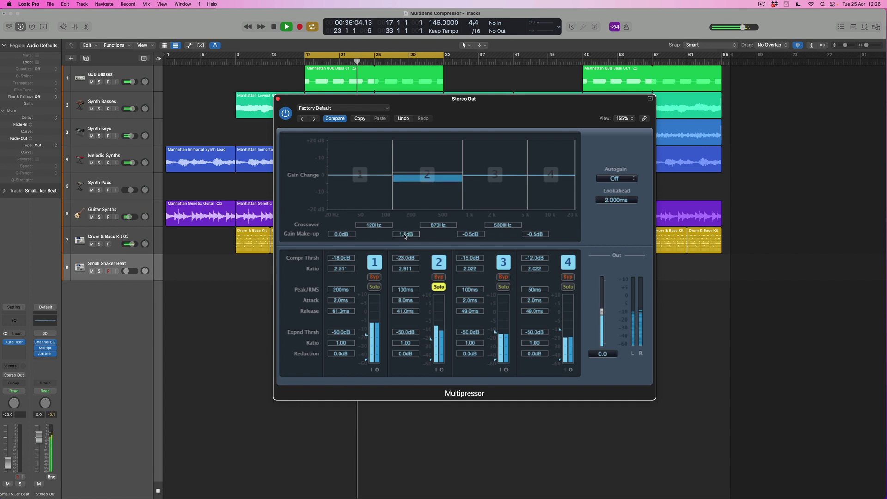
pyautogui.moveTo(404, 236); pyautogui.dragTo(404, 236)
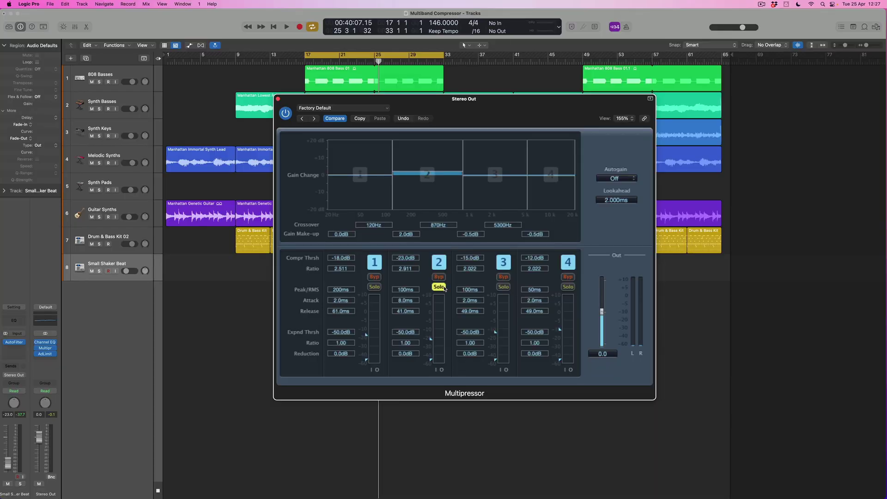
# Solo band 1 during playback and set its threshold to -20.5 dB, ratio to 4.350, attack to 7.0 ms and release to 120.0 ms
pyautogui.press('space')
pyautogui.click(375, 287)
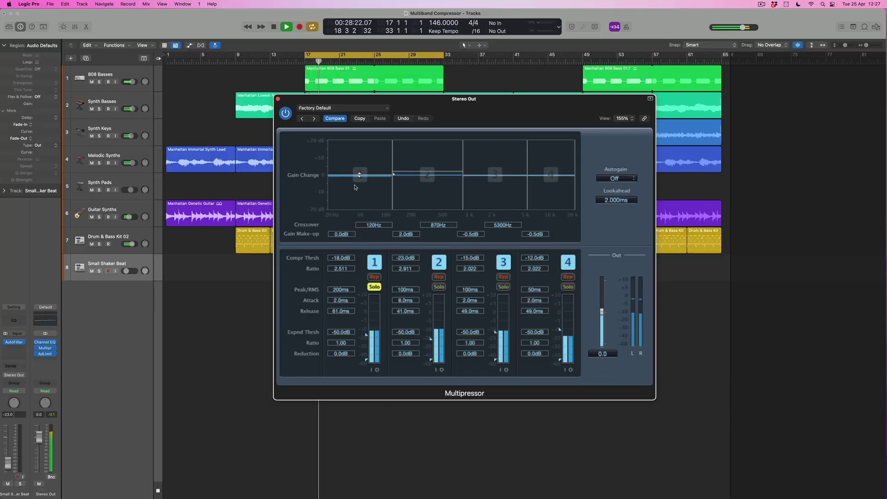
pyautogui.moveTo(337, 259); pyautogui.dragTo(340, 271)
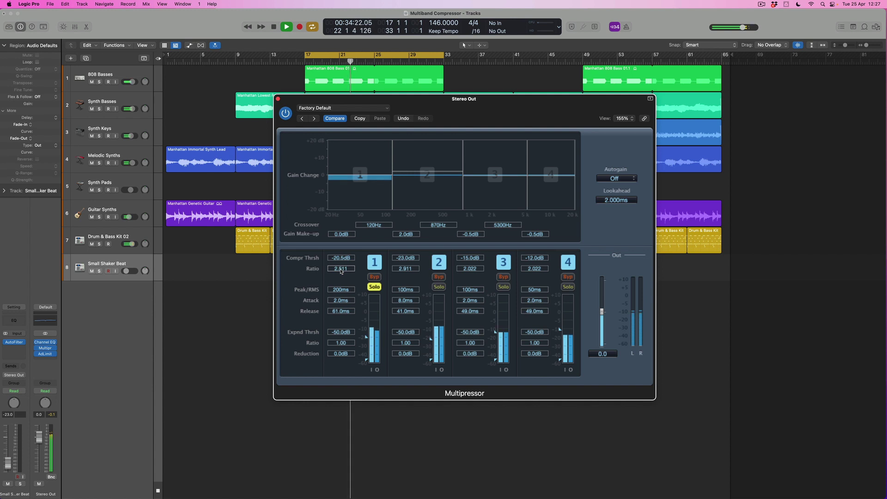
pyautogui.moveTo(340, 270)
pyautogui.mouseDown()
pyautogui.moveTo(345, 251)
pyautogui.moveTo(343, 258)
pyautogui.mouseUp()
pyautogui.moveTo(342, 300)
pyautogui.mouseDown()
pyautogui.moveTo(342, 293)
pyautogui.moveTo(337, 307)
pyautogui.mouseUp()
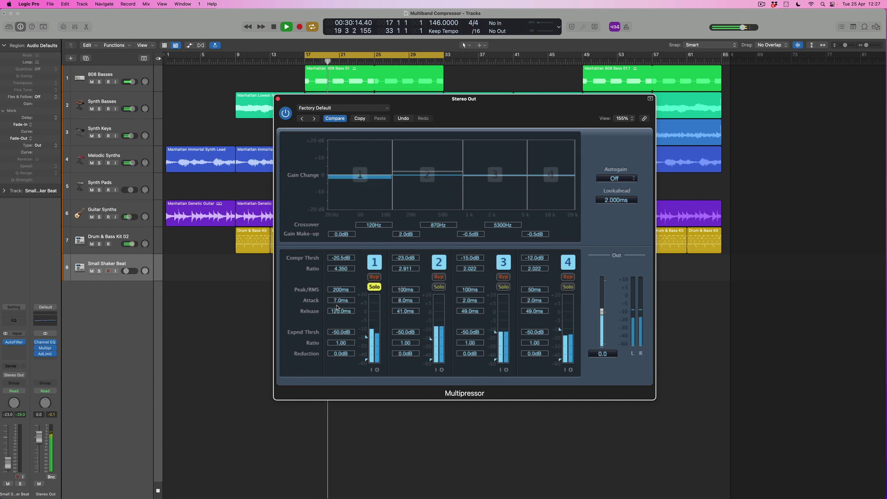
# Solo band 2 alongside band 1, lower band 1's threshold to -23.0 dB and raise its make-up gain to 1.0 dB
pyautogui.click(437, 287)
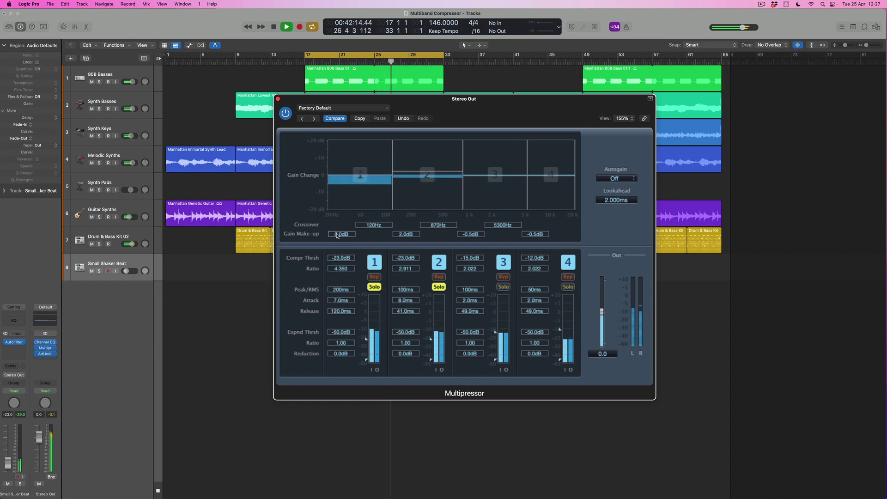
pyautogui.scroll(2, 337, 236)
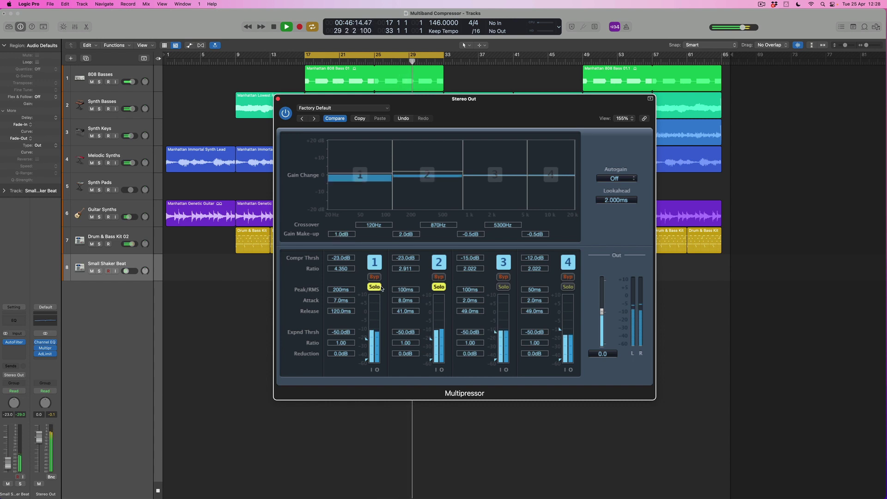
# Solo only band 3 and set its threshold to -31.0 dB, ratio to 1.977, attack to 6.5 ms and release to 14.0 ms
pyautogui.click(503, 287)
pyautogui.click(439, 286)
pyautogui.click(375, 287)
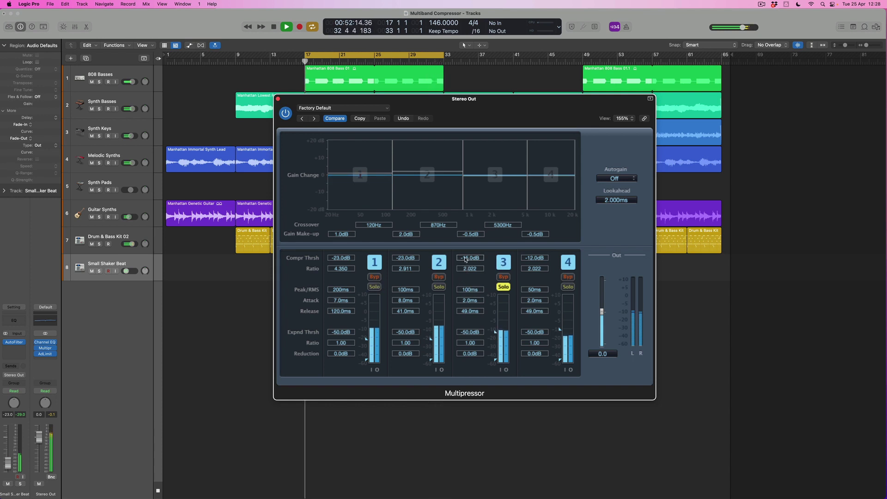
pyautogui.moveTo(464, 267); pyautogui.dragTo(464, 269)
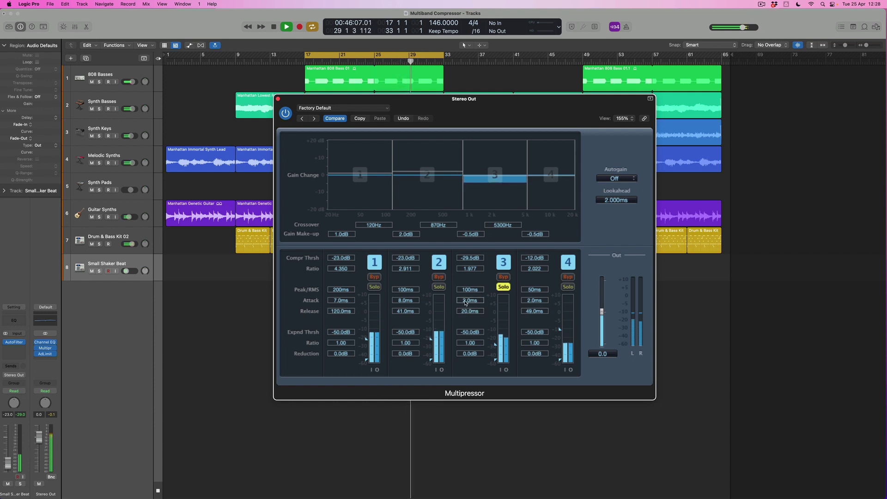
pyautogui.moveTo(465, 302); pyautogui.dragTo(466, 299)
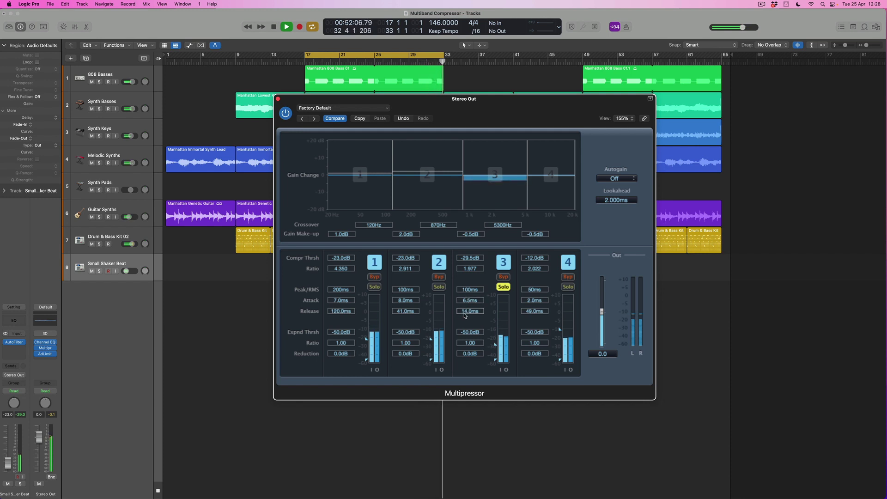
pyautogui.moveTo(465, 261); pyautogui.dragTo(465, 260)
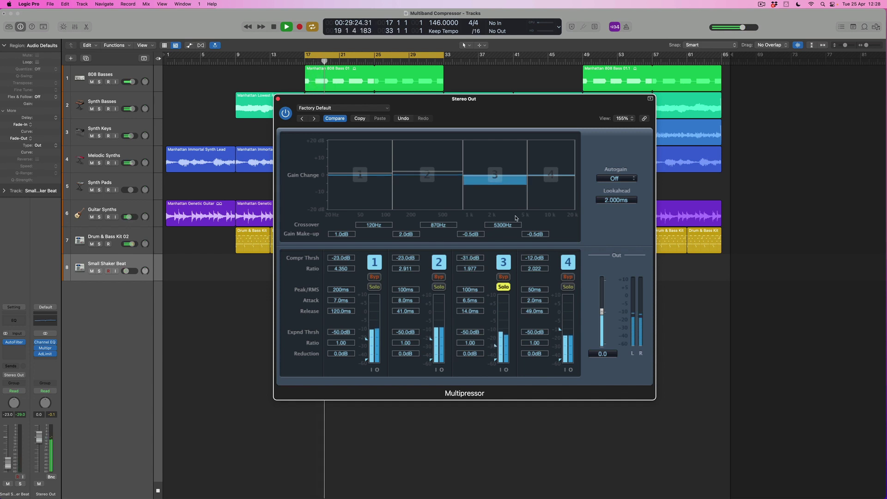
# Move band 3's crossovers to 770 Hz and 3500 Hz, with its threshold at -28.5 dB and make-up gain at 1.0 dB
pyautogui.moveTo(527, 176); pyautogui.dragTo(459, 176)
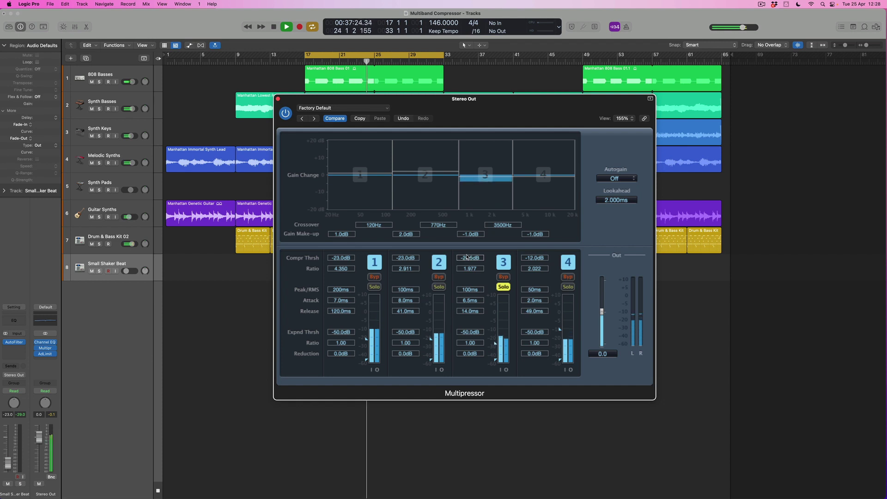
pyautogui.moveTo(470, 237); pyautogui.dragTo(470, 230)
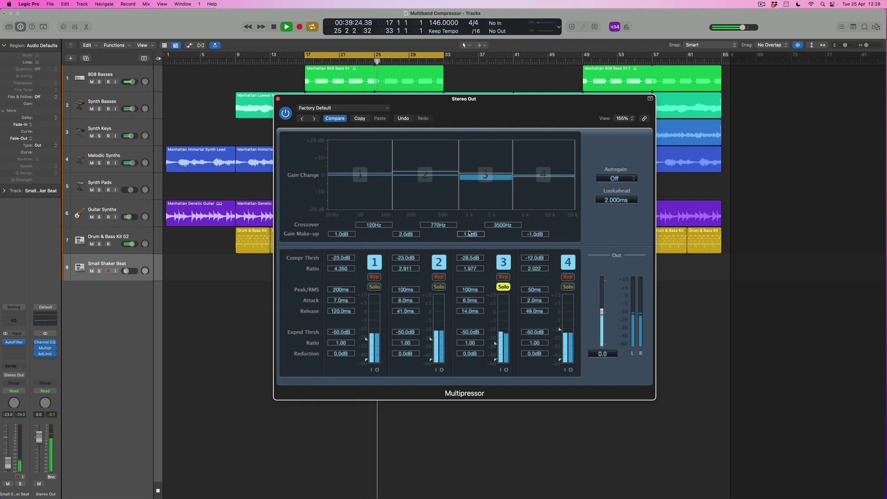
# Solo bands 1 and 2 together with band 3, and set make-up gain to 3.0 dB on band 3 and 0.5 dB on band 1
pyautogui.click(439, 287)
pyautogui.click(375, 286)
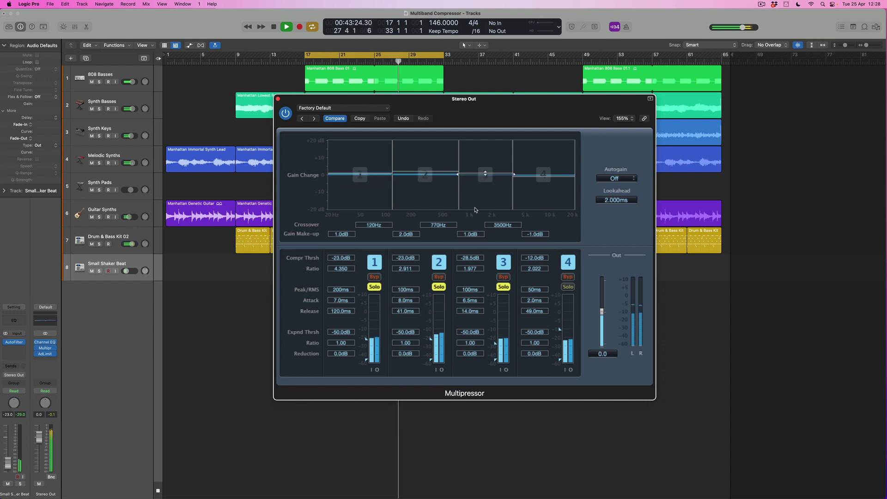
pyautogui.moveTo(485, 173); pyautogui.dragTo(485, 169)
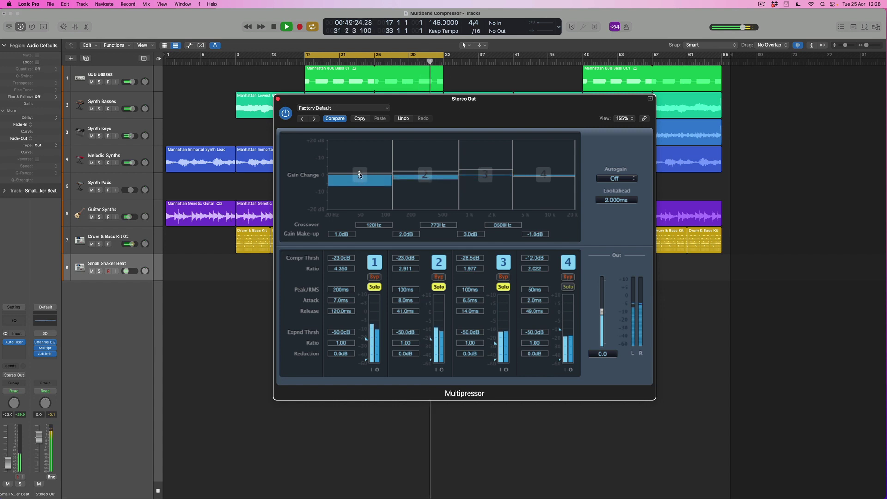
pyautogui.moveTo(359, 174); pyautogui.dragTo(360, 175)
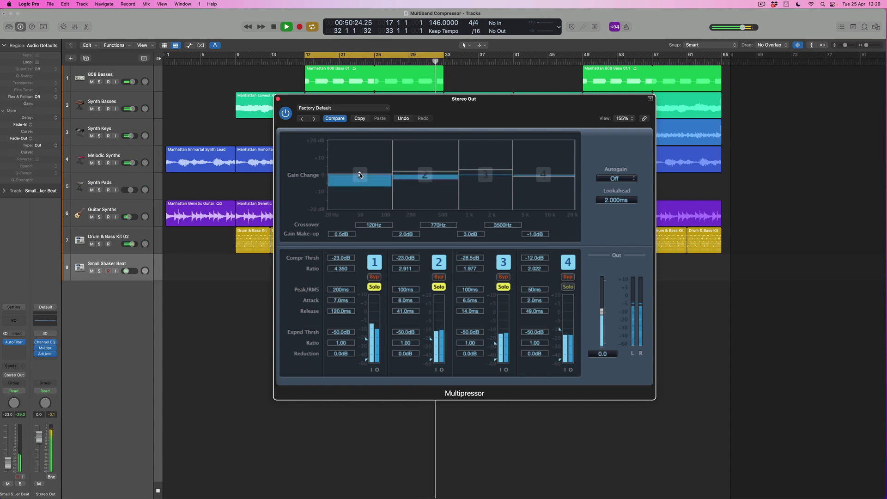
# Solo only band 4 and set its threshold to -32.5 dB, release to 23.0 ms and ratio to 2.422
pyautogui.click(375, 287)
pyautogui.click(442, 288)
pyautogui.click(504, 287)
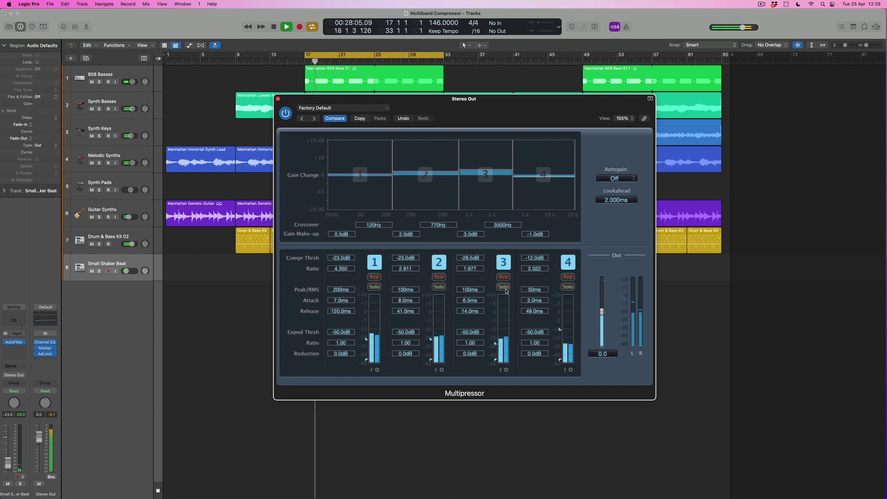
pyautogui.click(569, 288)
pyautogui.click(568, 287)
pyautogui.moveTo(530, 259); pyautogui.dragTo(531, 273)
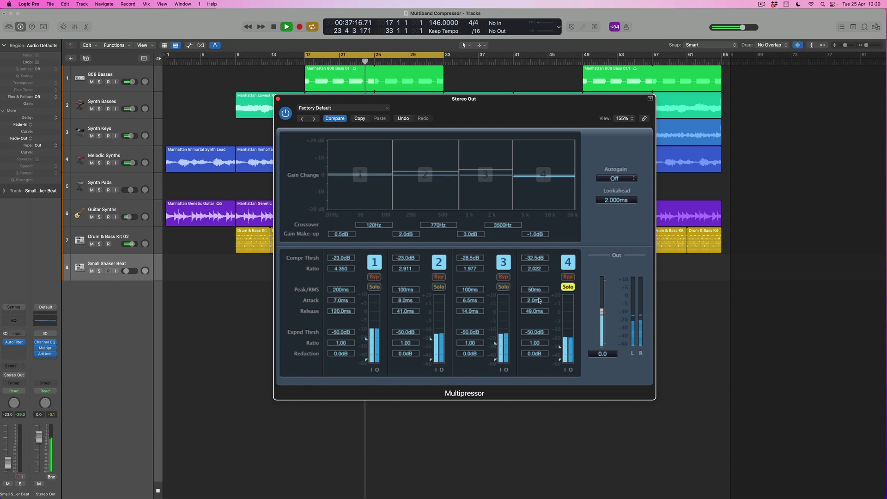
pyautogui.moveTo(530, 311); pyautogui.dragTo(529, 316)
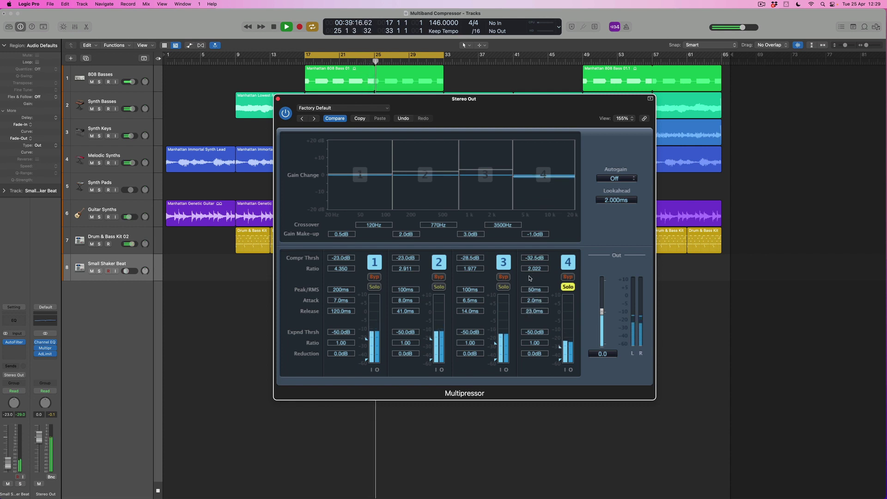
pyautogui.moveTo(533, 267); pyautogui.dragTo(535, 264)
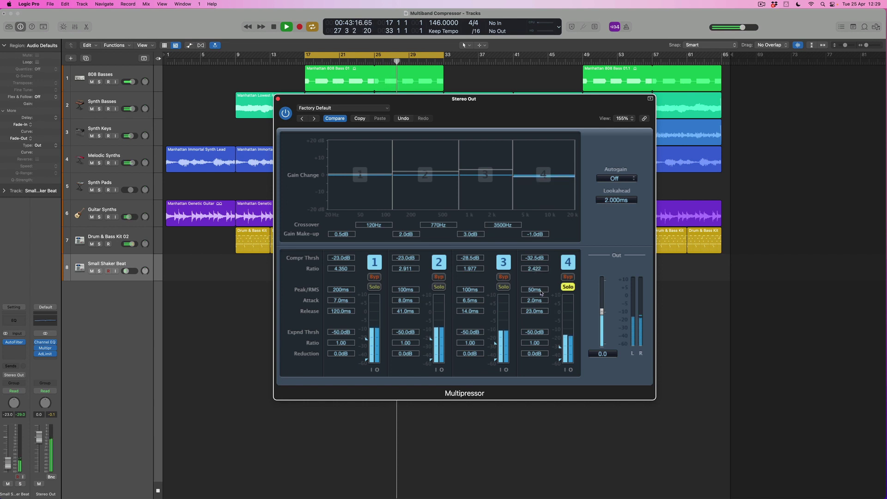
# Set the highest crossover to 4400 Hz and band 4's release to 41.0 ms, and unsolo band 4 with 1.5 dB make-up gain
pyautogui.moveTo(512, 176)
pyautogui.mouseDown()
pyautogui.moveTo(531, 176)
pyautogui.moveTo(522, 177)
pyautogui.mouseUp()
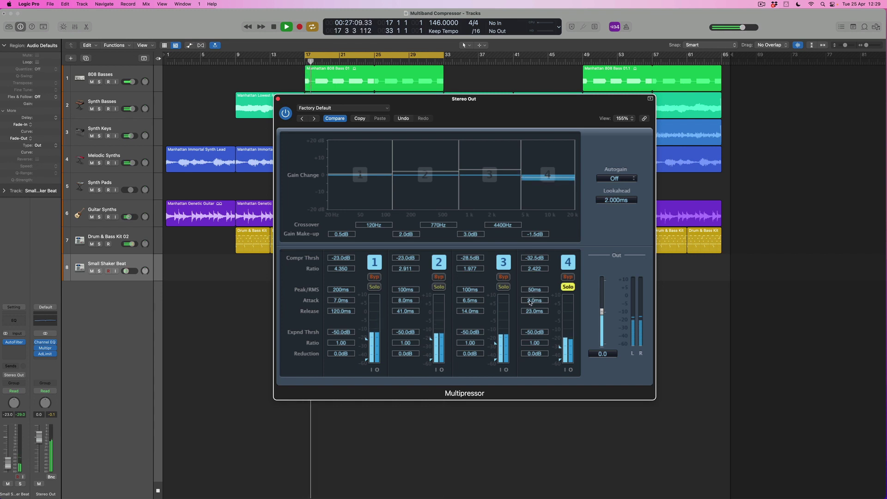
pyautogui.moveTo(531, 316); pyautogui.dragTo(530, 308)
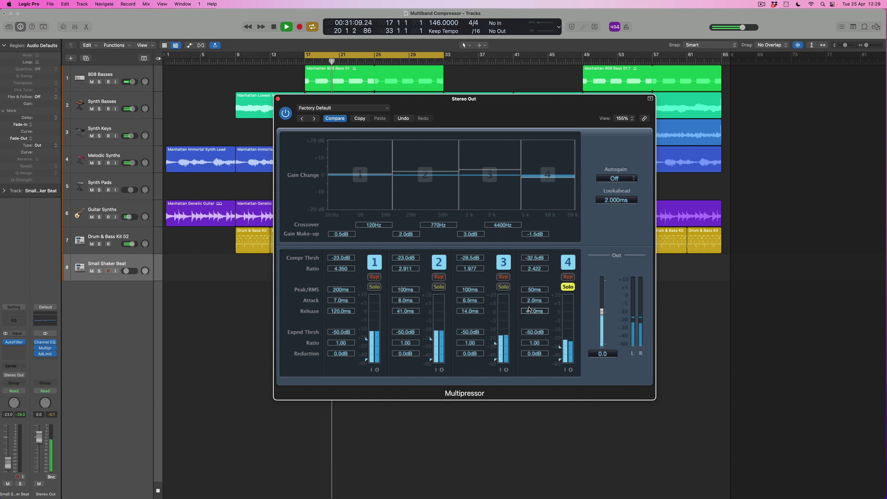
pyautogui.keyDown('alt'); pyautogui.click(539, 235); pyautogui.keyUp('alt')
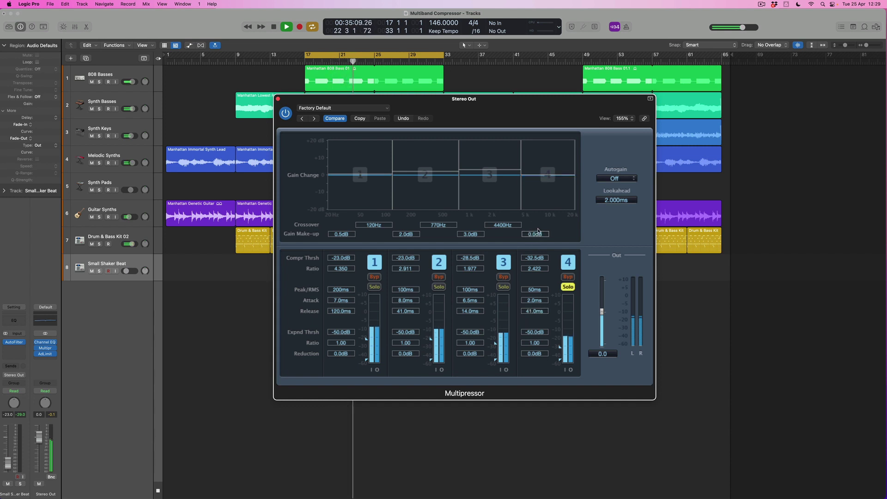
pyautogui.click(568, 287)
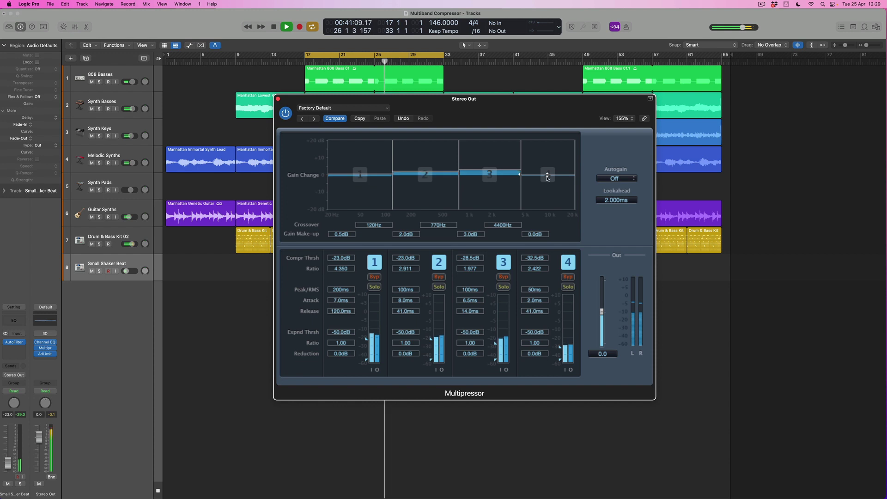
pyautogui.moveTo(547, 174); pyautogui.dragTo(547, 172)
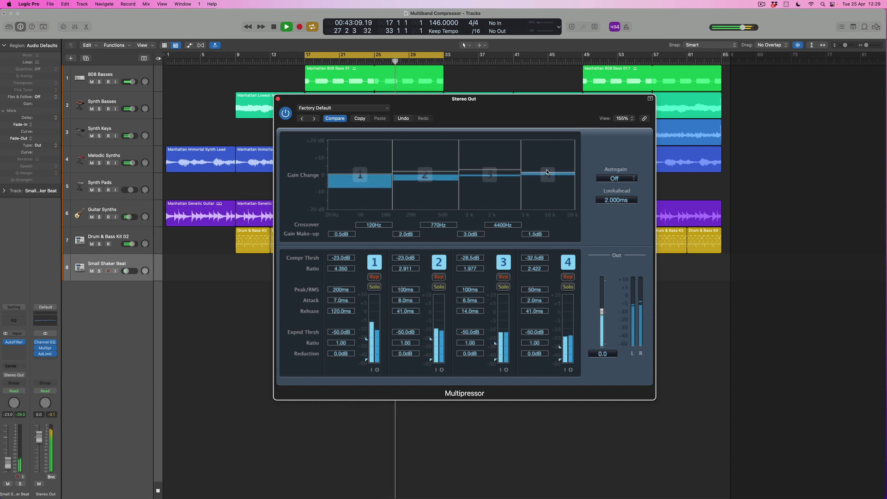
# Bypass and re-enable the Multipressor to compare the mix with and without multiband compression
pyautogui.click(286, 113)
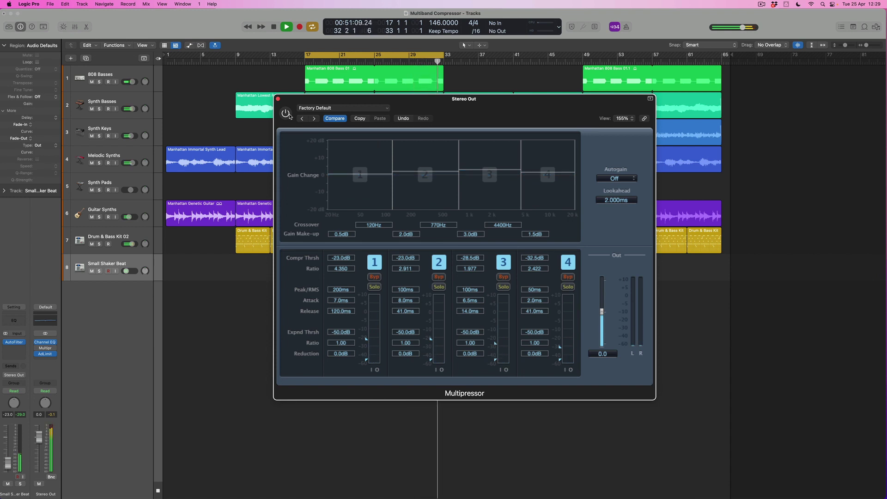
pyautogui.click(285, 113)
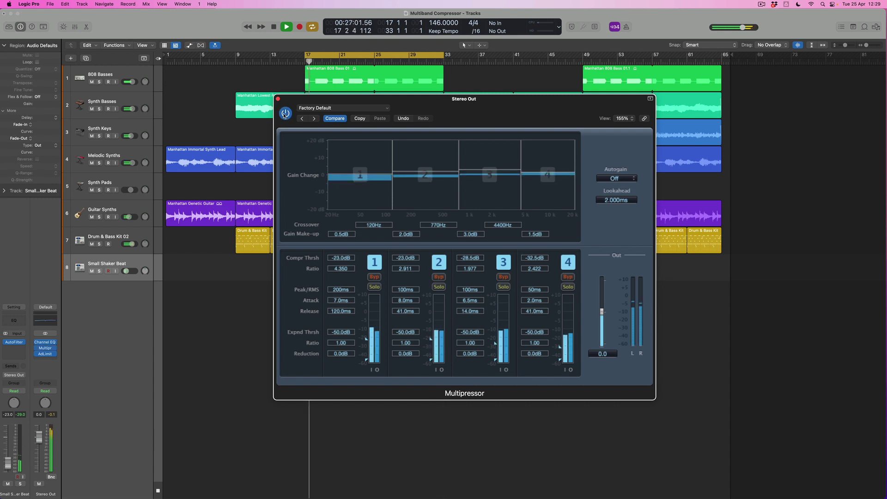